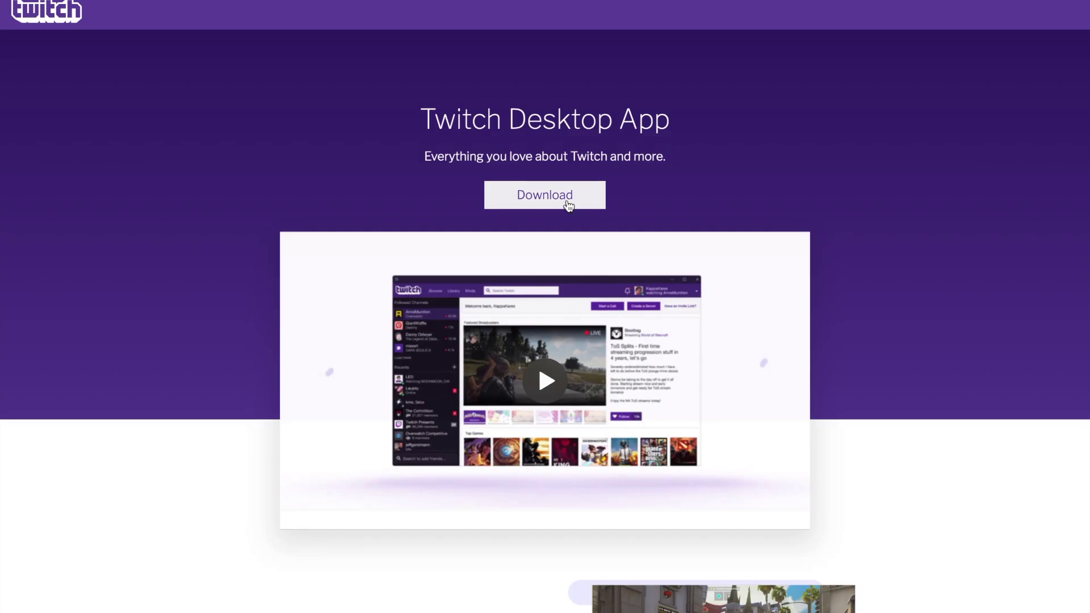
# Download the Twitch desktop app and open the Minecraft modpacks in its mods library
pyautogui.click(559, 202)
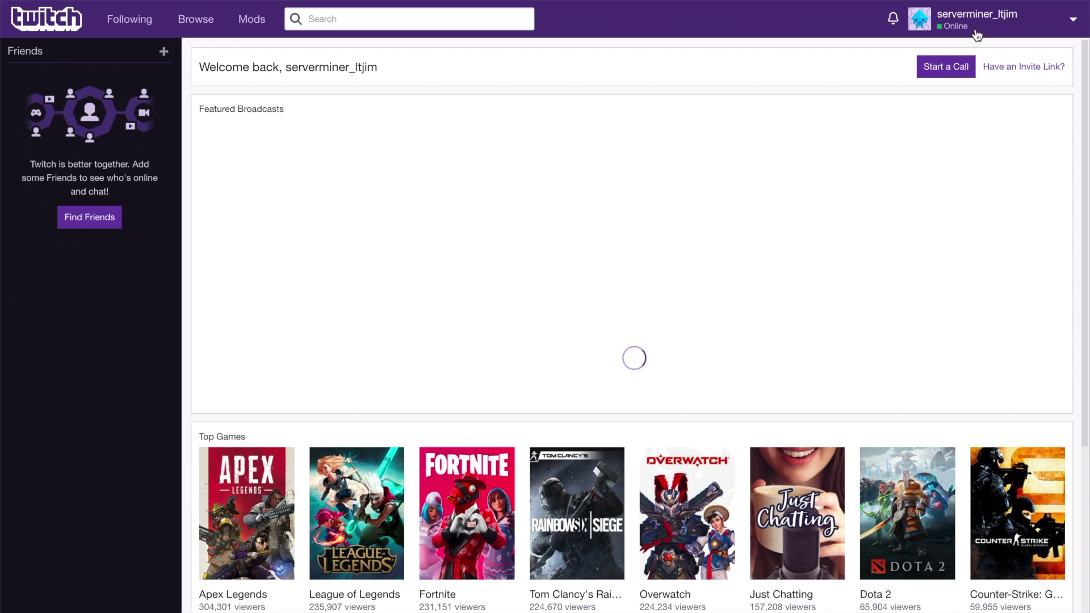
pyautogui.click(261, 22)
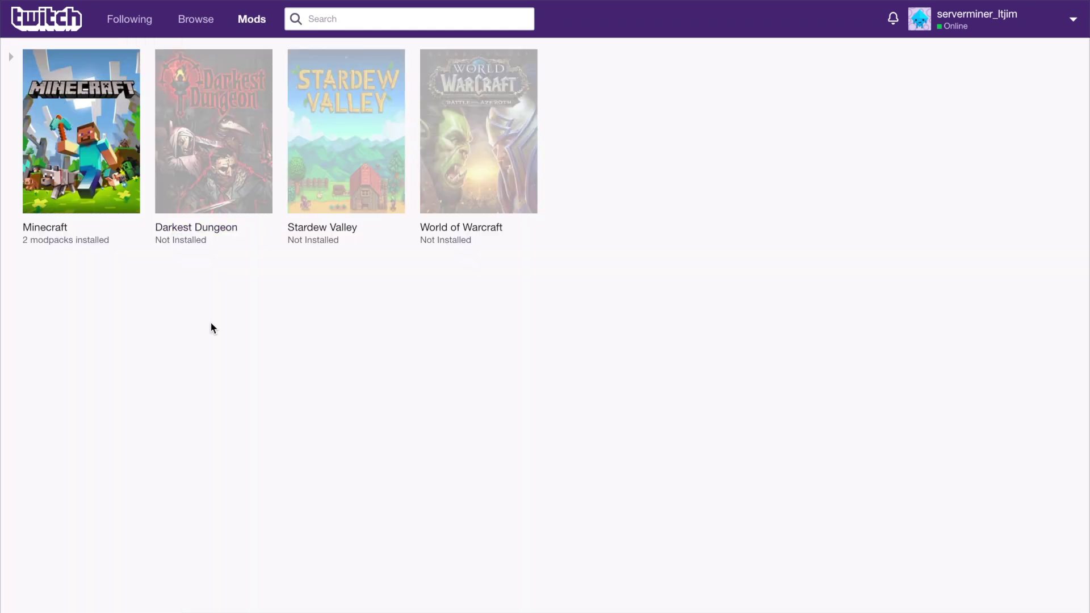
pyautogui.click(90, 168)
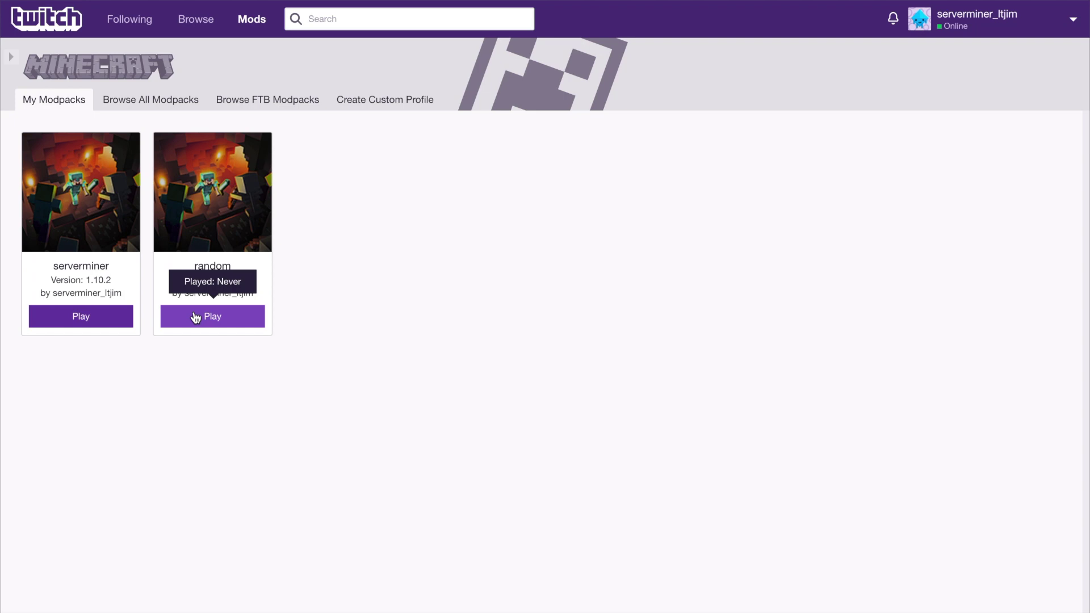
# Create a custom Minecraft profile named serverminer2 with version 1.10.2 and modloader forge-12.18.3.2511
pyautogui.click(384, 101)
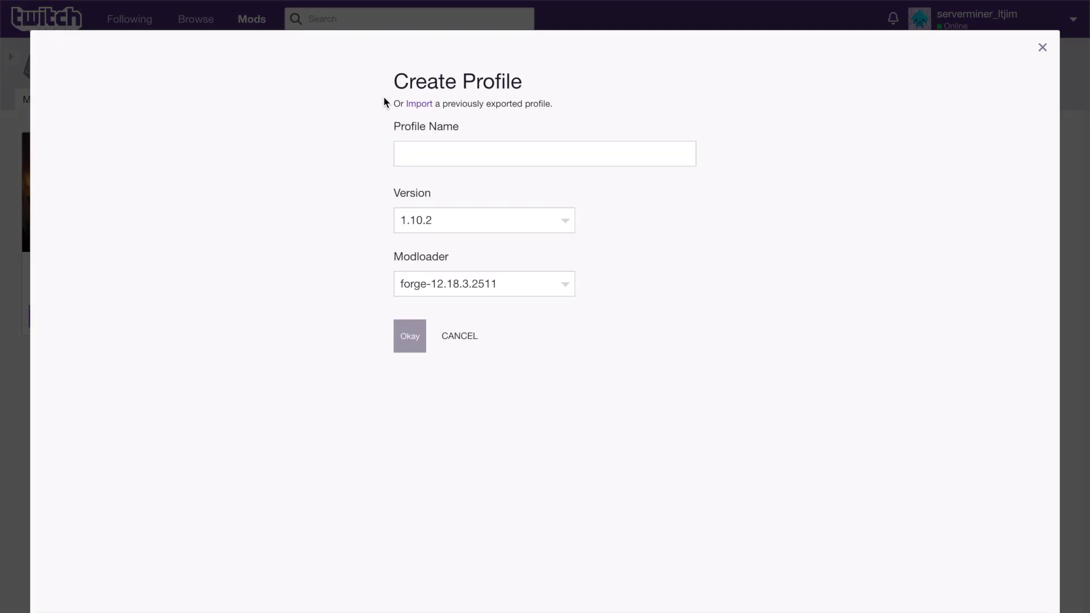
pyautogui.click(444, 149)
pyautogui.write('serverminer2')
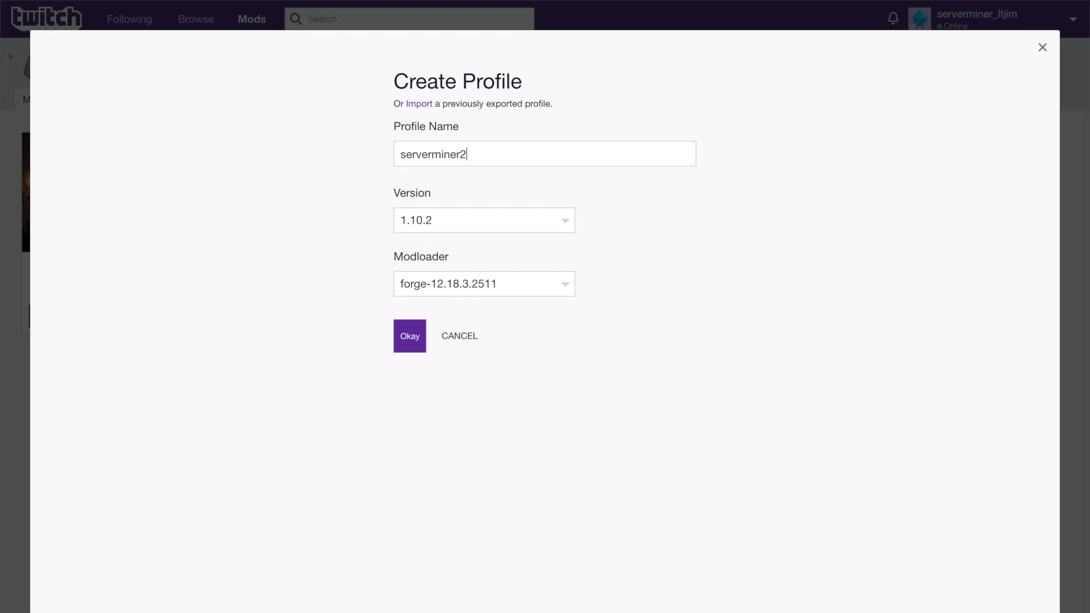
pyautogui.click(530, 221)
pyautogui.click(562, 233)
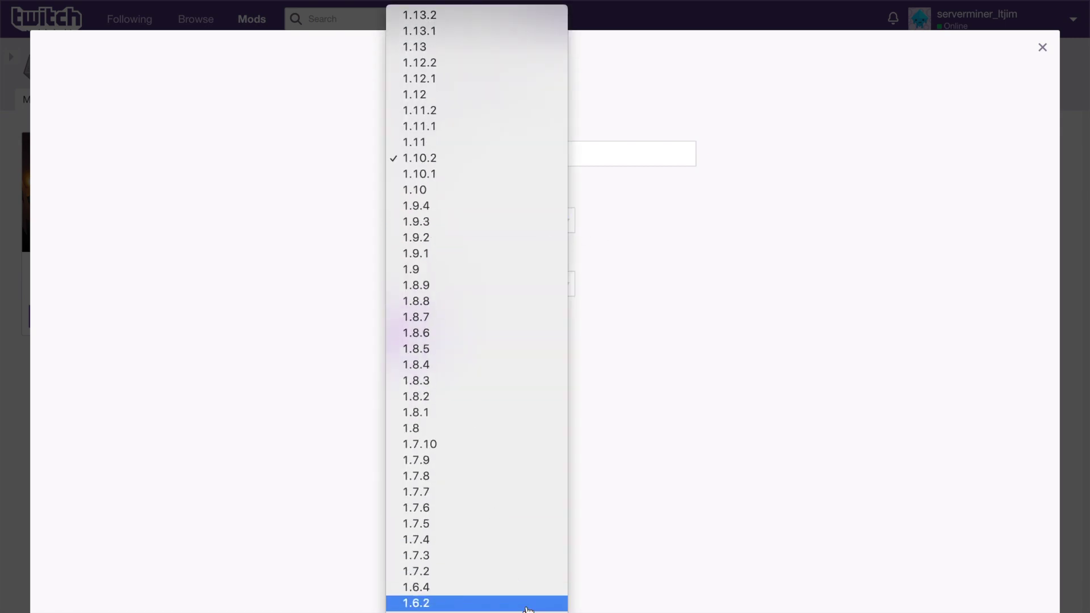
pyautogui.click(805, 525)
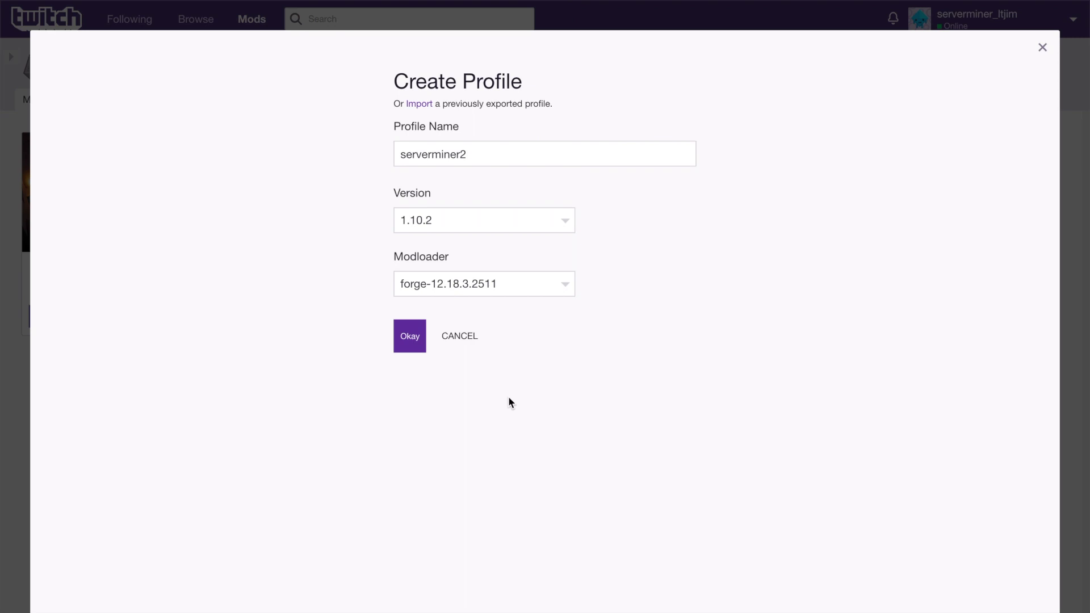
pyautogui.click(404, 345)
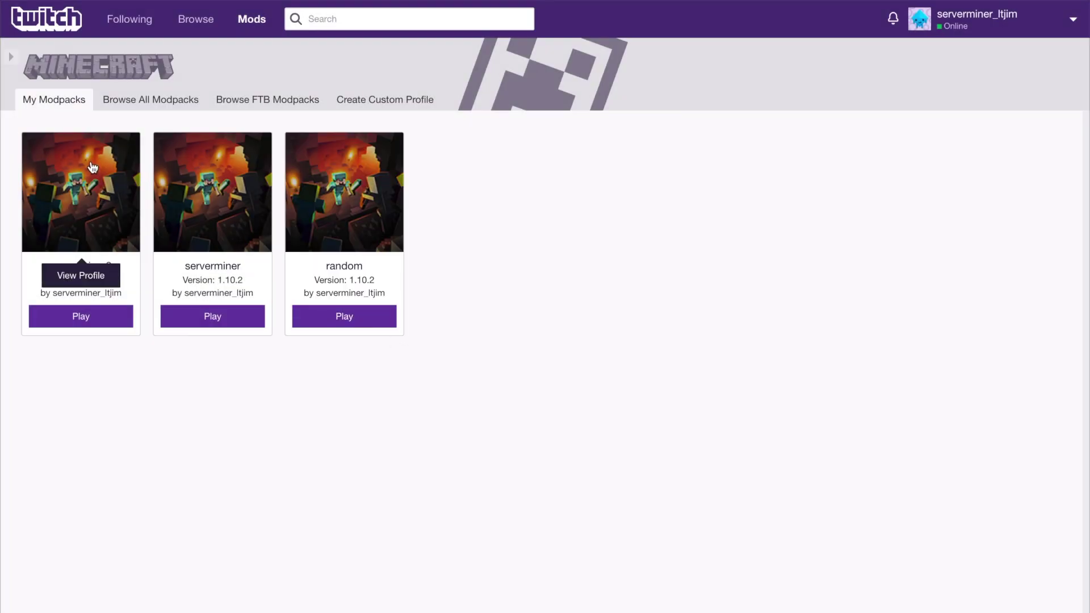
# Install the Tesla Core Lib, Forestry and Thaumcraft mods in the serverminer2 profile and return to its installed mods
pyautogui.click(80, 212)
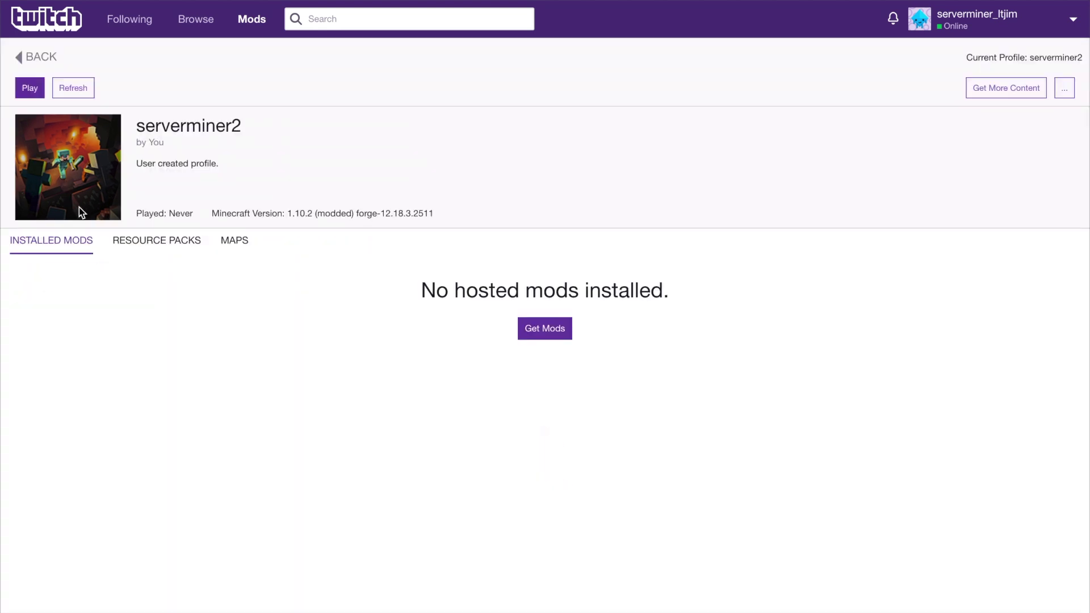
pyautogui.click(564, 328)
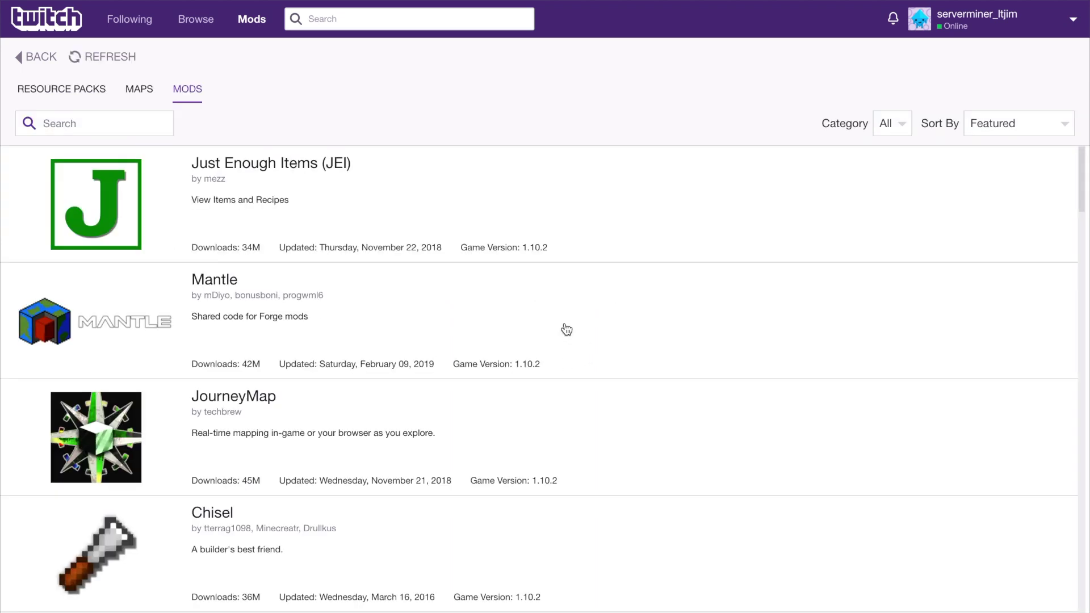
pyautogui.scroll(-15, 566, 330)
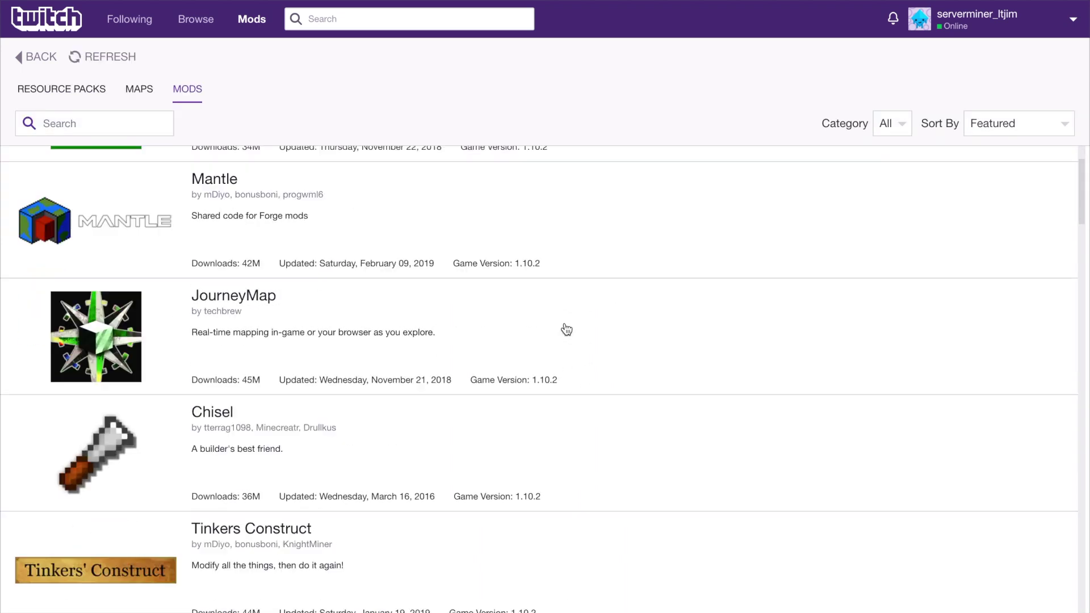
pyautogui.scroll(-20, 566, 329)
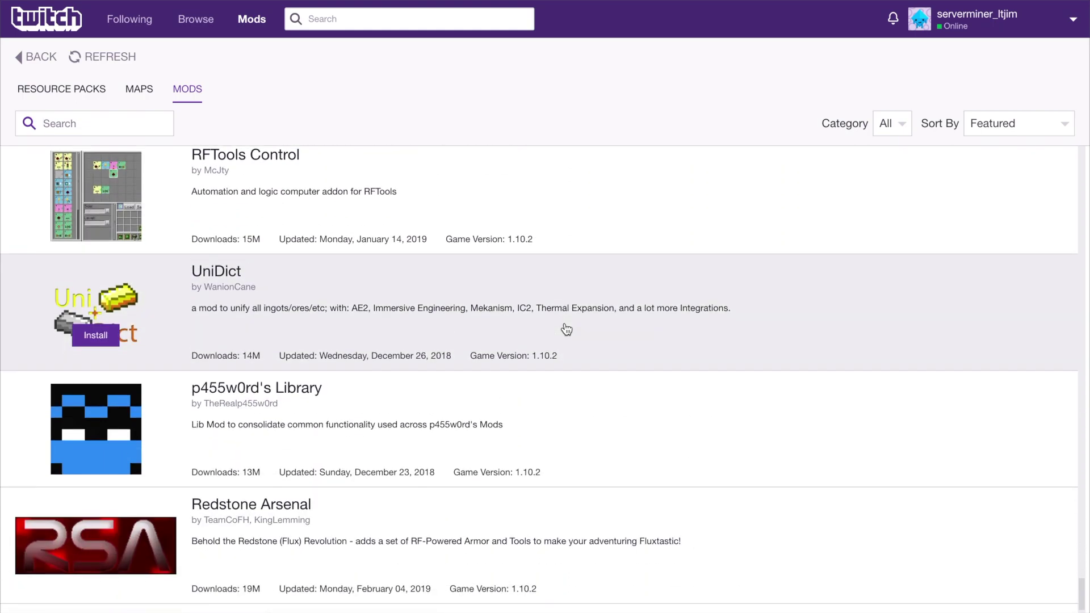
pyautogui.scroll(-8, 566, 329)
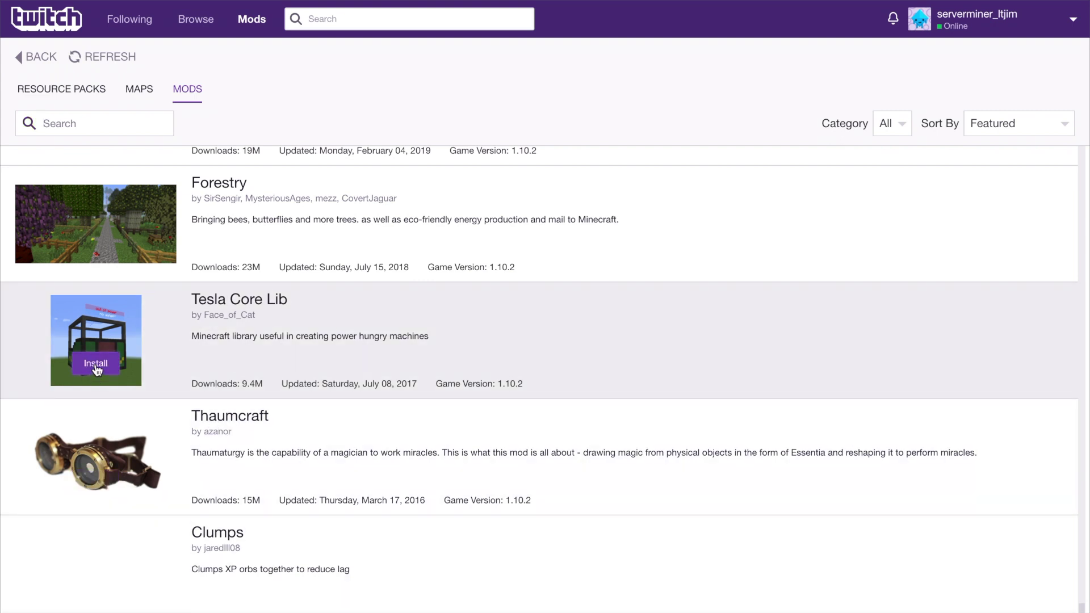
pyautogui.click(97, 370)
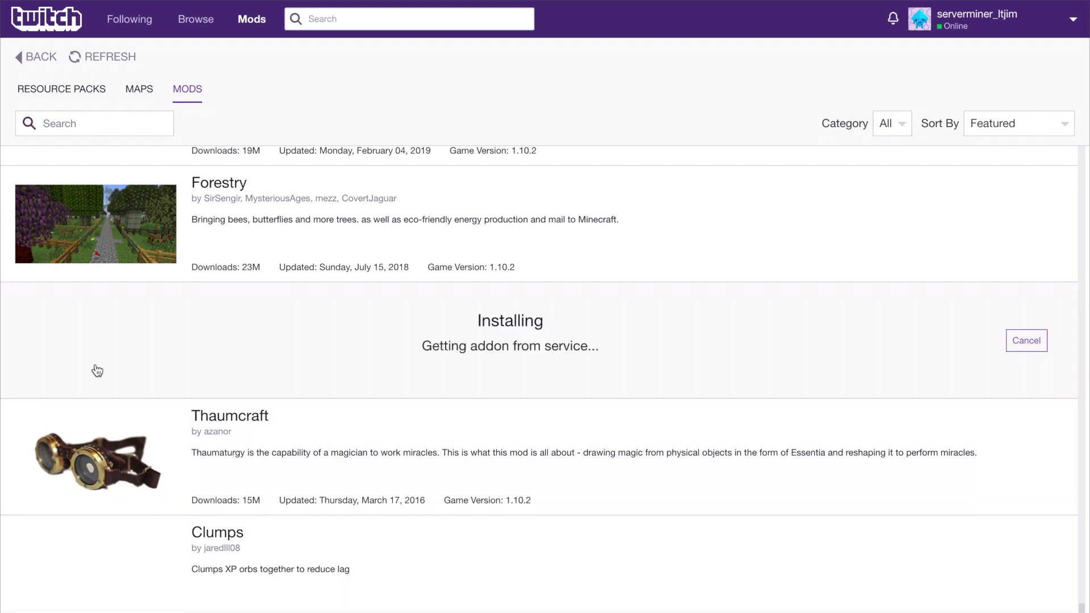
pyautogui.click(102, 245)
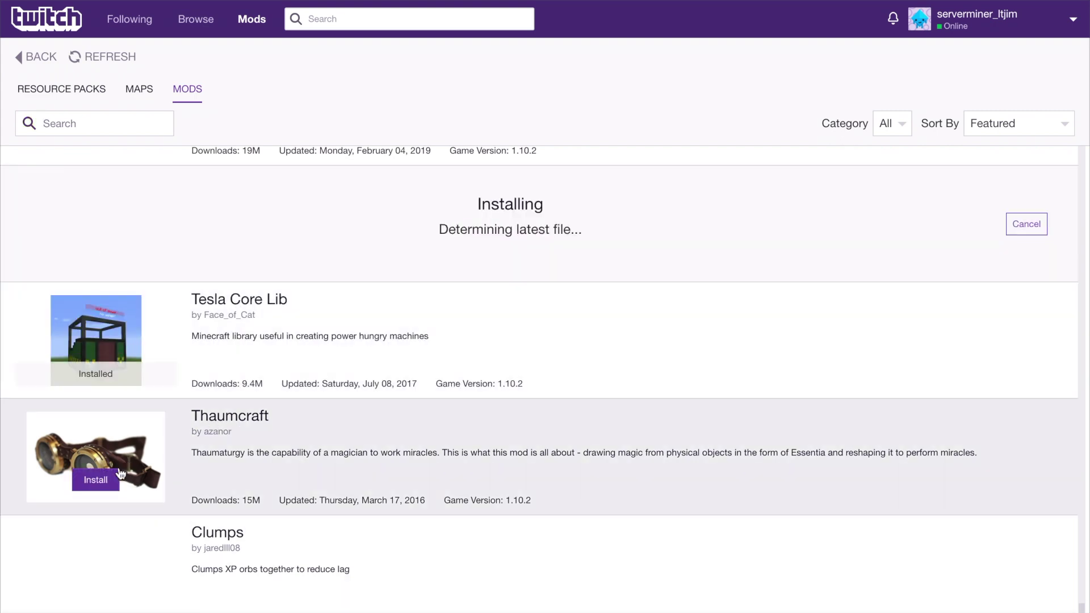
pyautogui.click(101, 481)
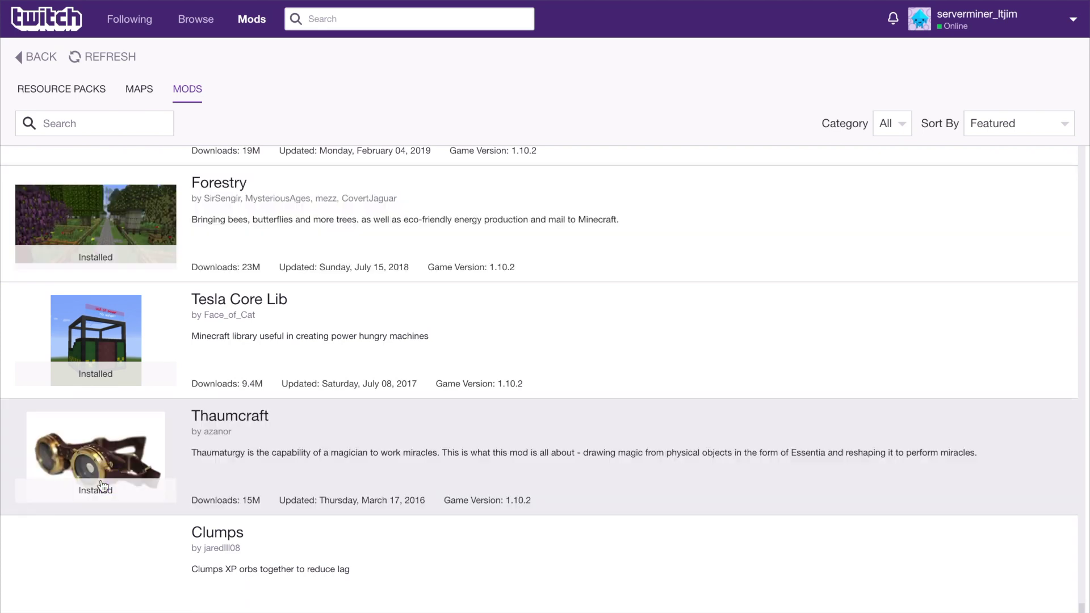
pyautogui.scroll(-20, 101, 483)
pyautogui.scroll(6, 102, 486)
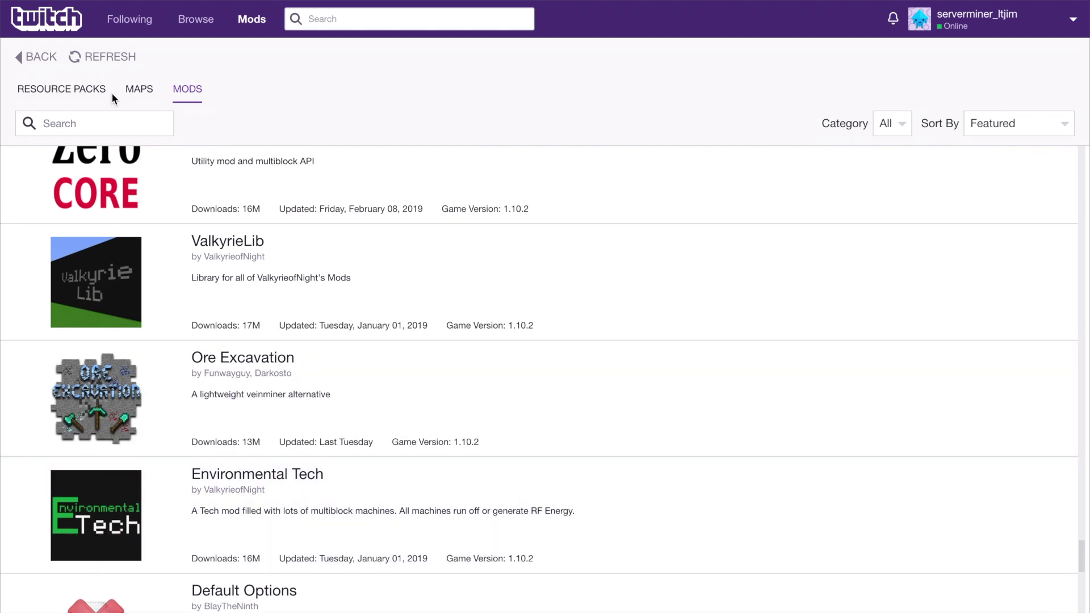
pyautogui.click(37, 61)
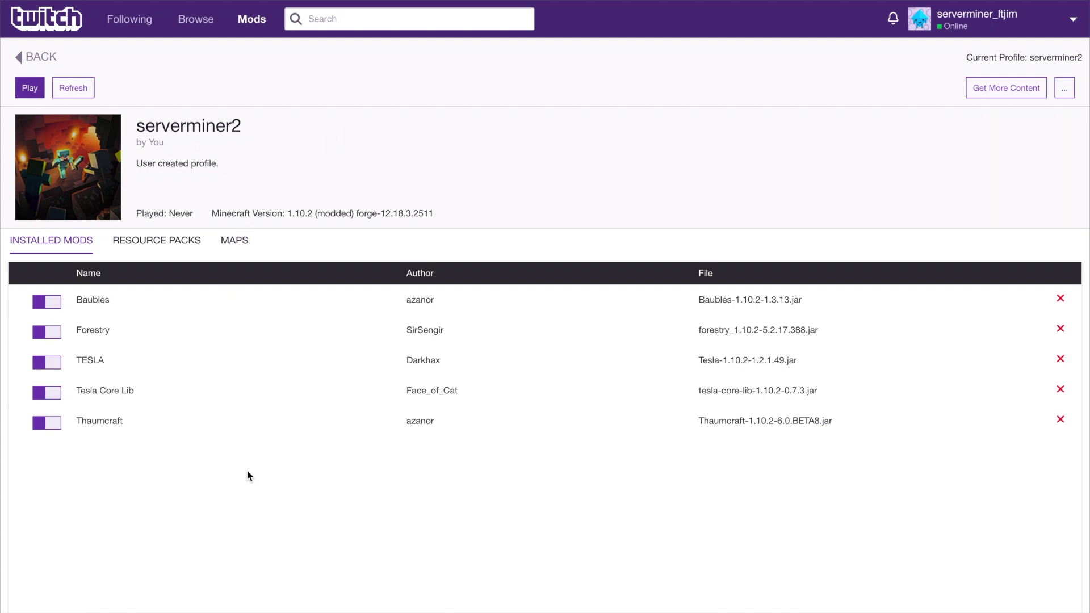
# Disable and re-enable the Thaumcraft mod, and delete it together with its unused dependency Baubles
pyautogui.click(38, 425)
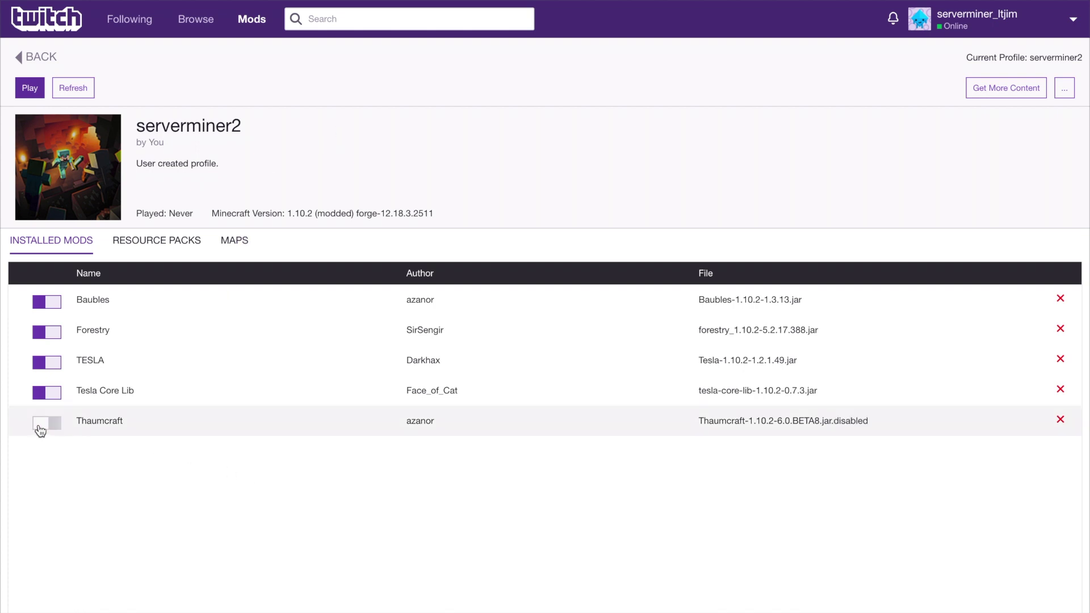
pyautogui.click(38, 426)
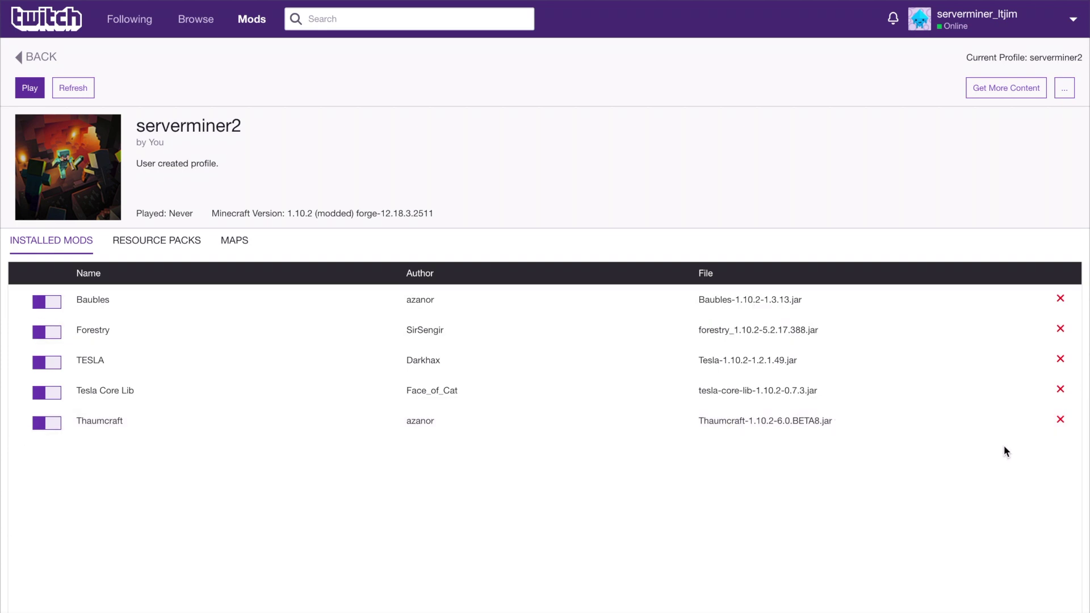
pyautogui.click(1059, 420)
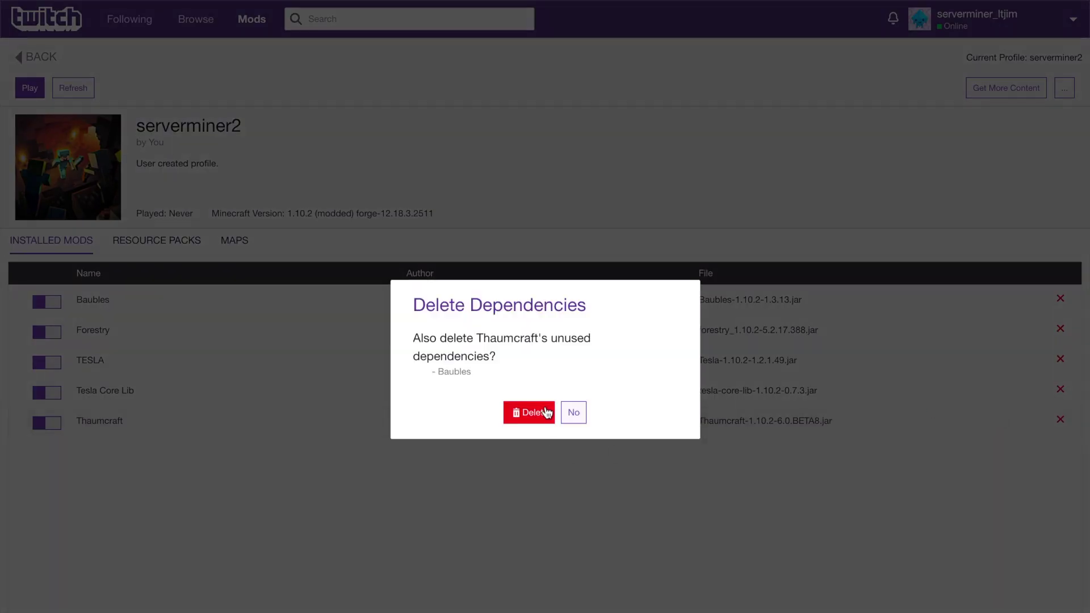
pyautogui.click(546, 413)
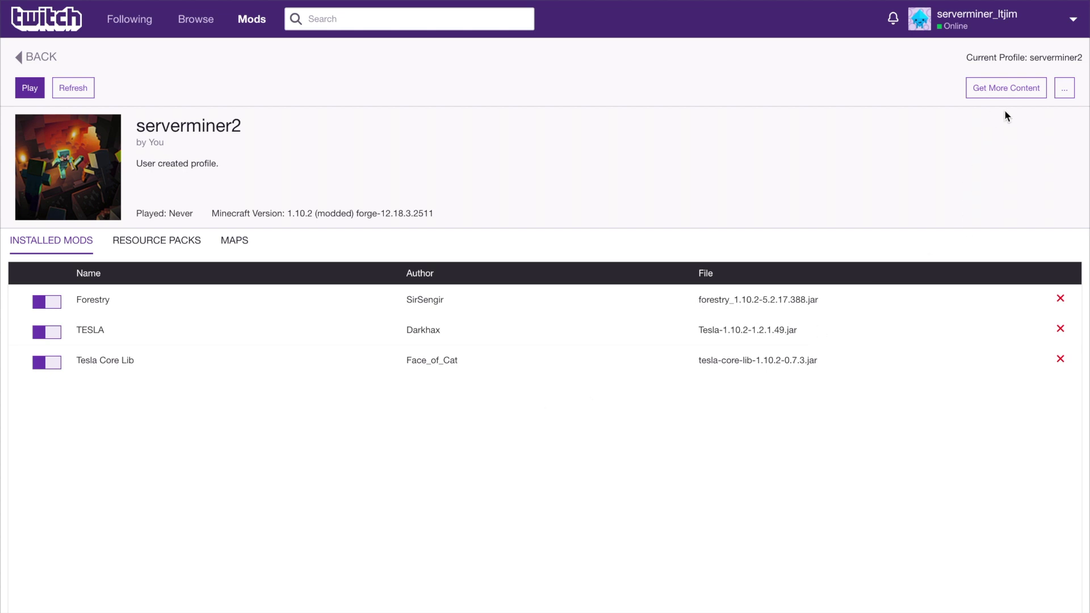
# Export the serverminer2 profile as package version 1.0 with the mods folder included, saving it as serverminer2-1.0.zip in Documents
pyautogui.click(1070, 92)
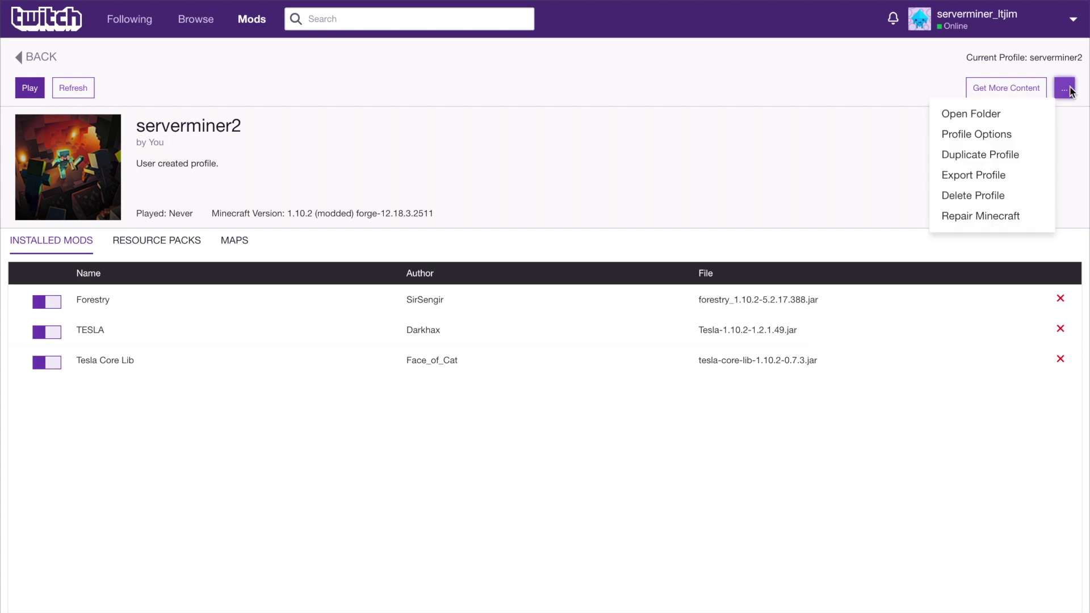
pyautogui.click(989, 177)
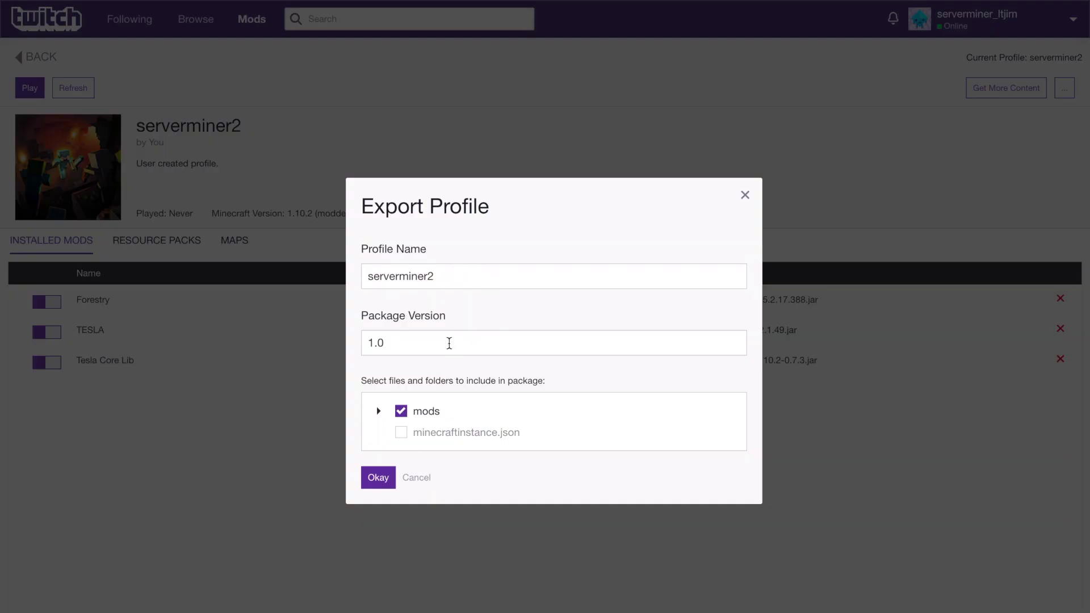
pyautogui.click(375, 478)
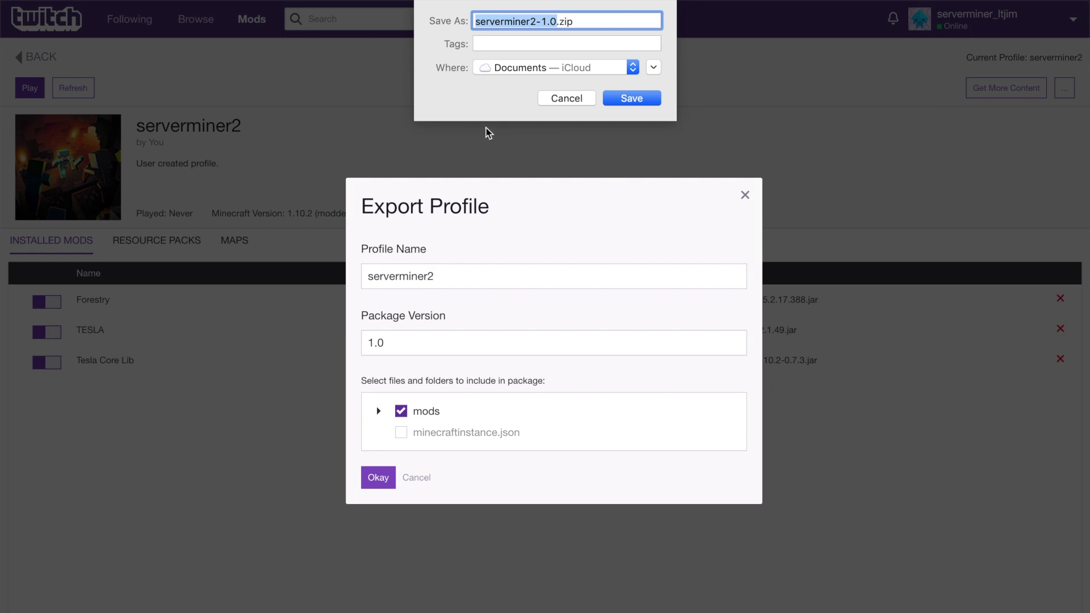
pyautogui.click(633, 101)
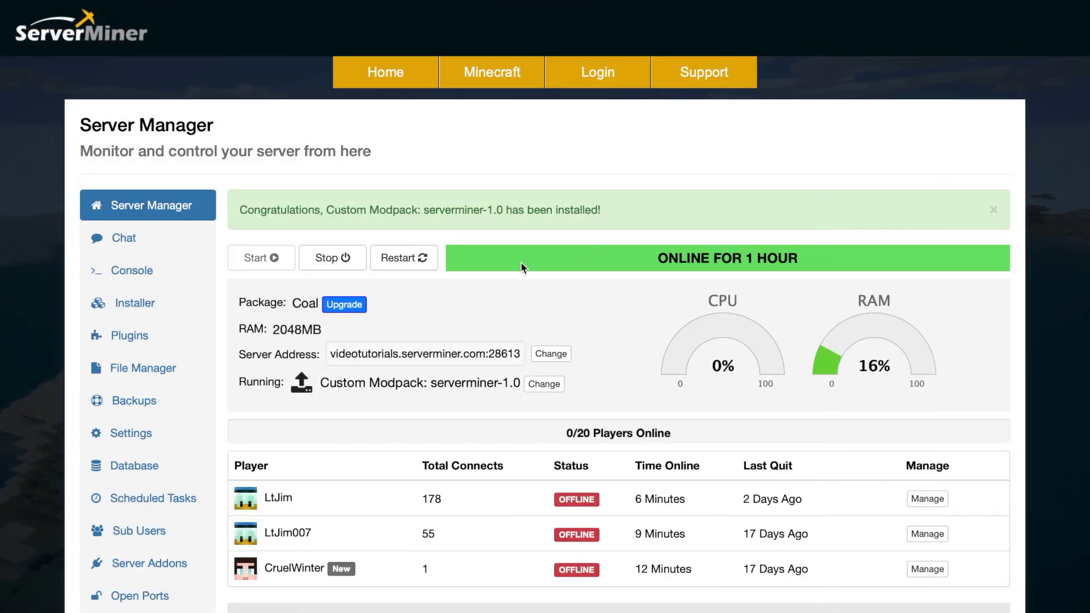
# Open the Build Your Own Modpack category in the ServerMiner Minecraft installer
pyautogui.click(171, 313)
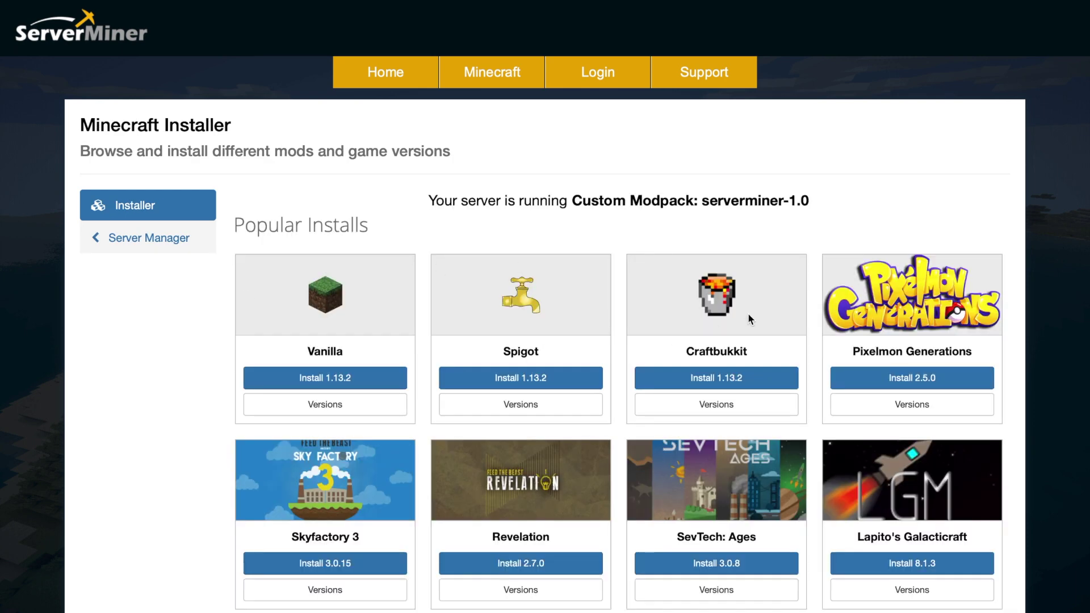
pyautogui.scroll(-15, 748, 315)
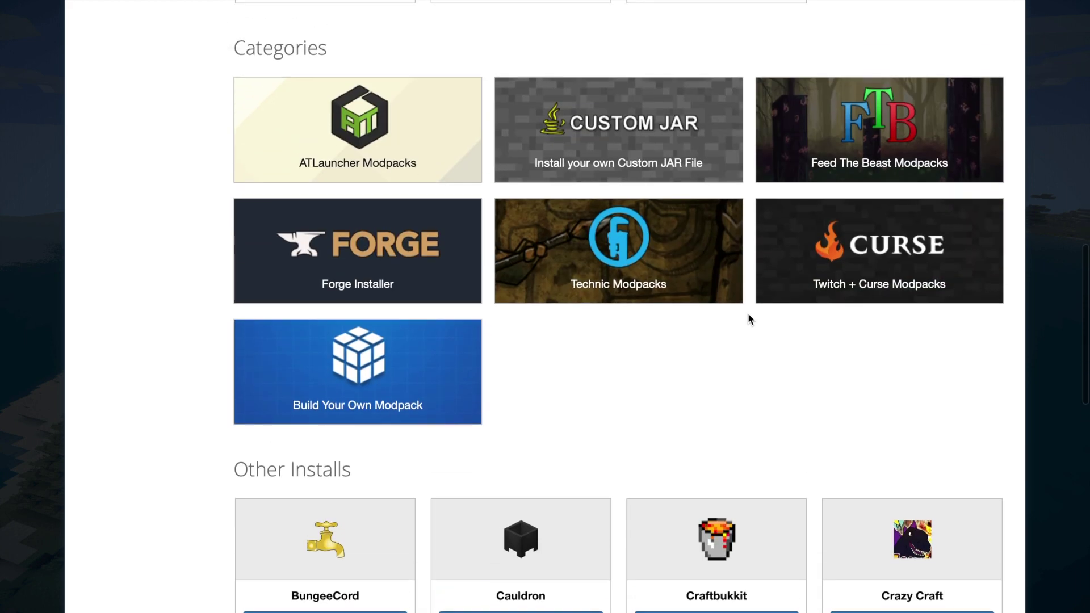
pyautogui.scroll(2, 749, 316)
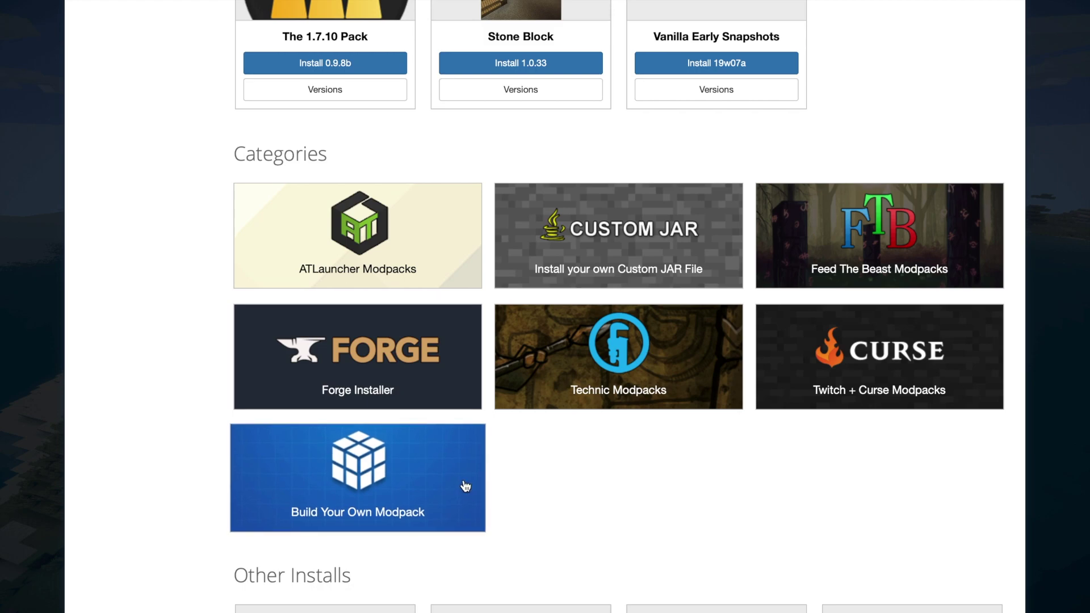
pyautogui.scroll(5, 464, 486)
pyautogui.scroll(-12, 466, 487)
pyautogui.scroll(5, 464, 454)
pyautogui.scroll(-1, 431, 369)
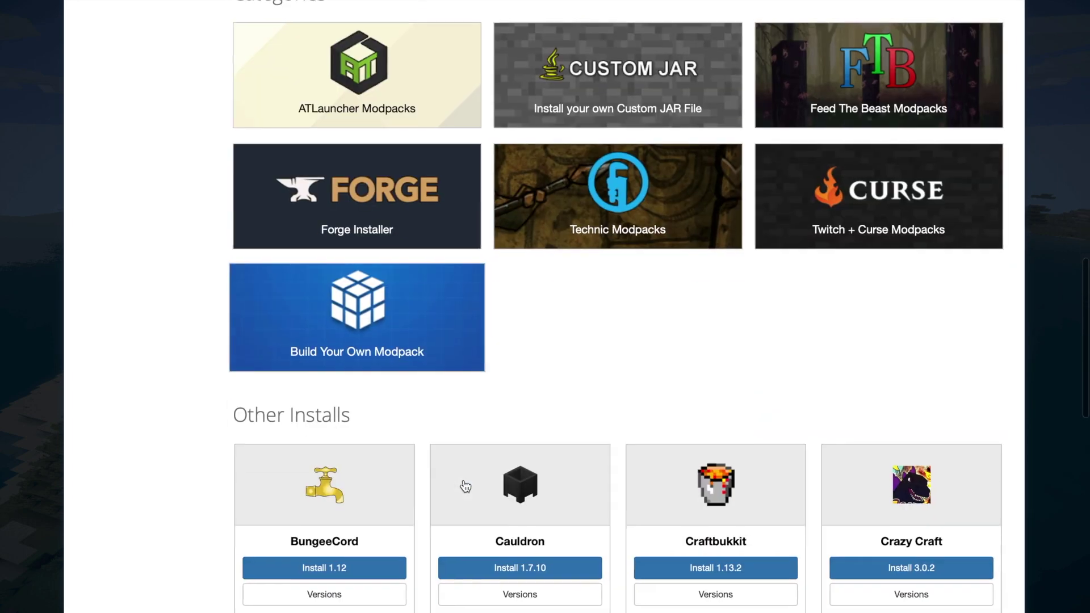
pyautogui.click(402, 316)
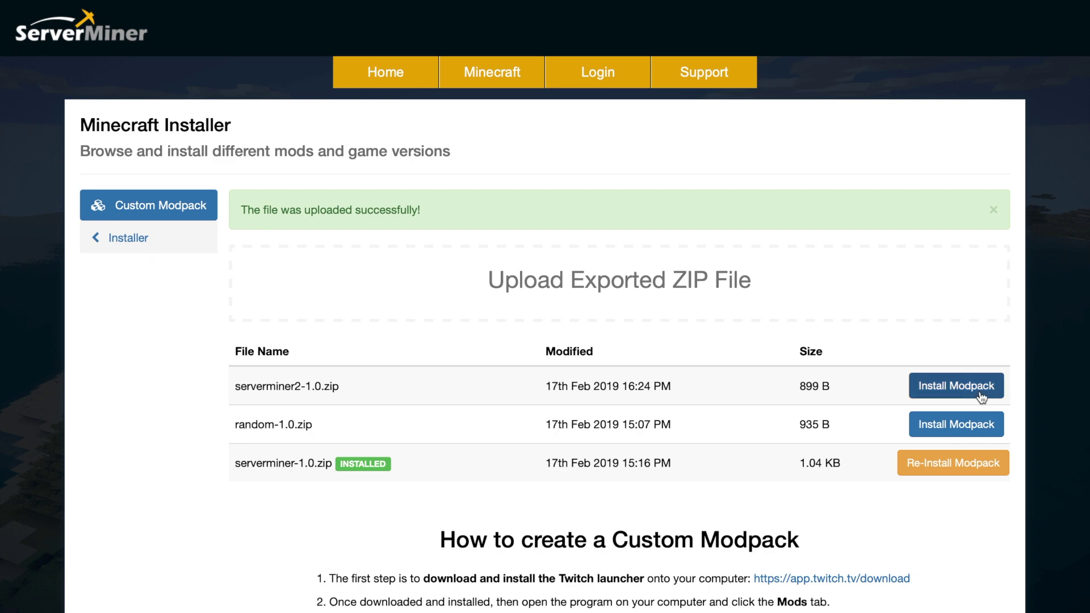
# Install the uploaded serverminer2-1.0.zip modpack on the server with Java 8
pyautogui.click(958, 386)
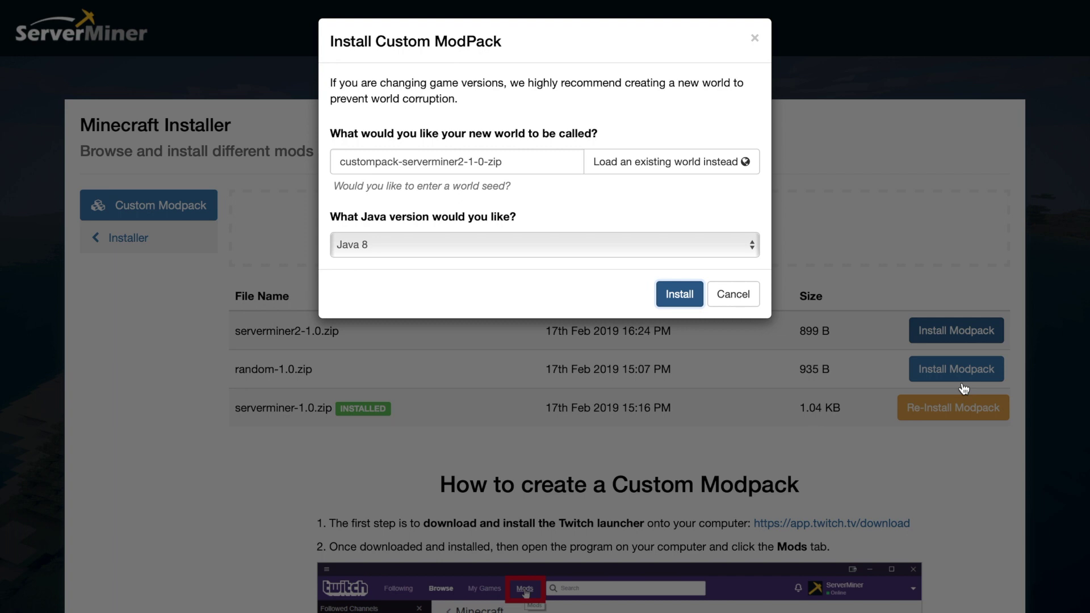
pyautogui.click(554, 253)
pyautogui.click(556, 221)
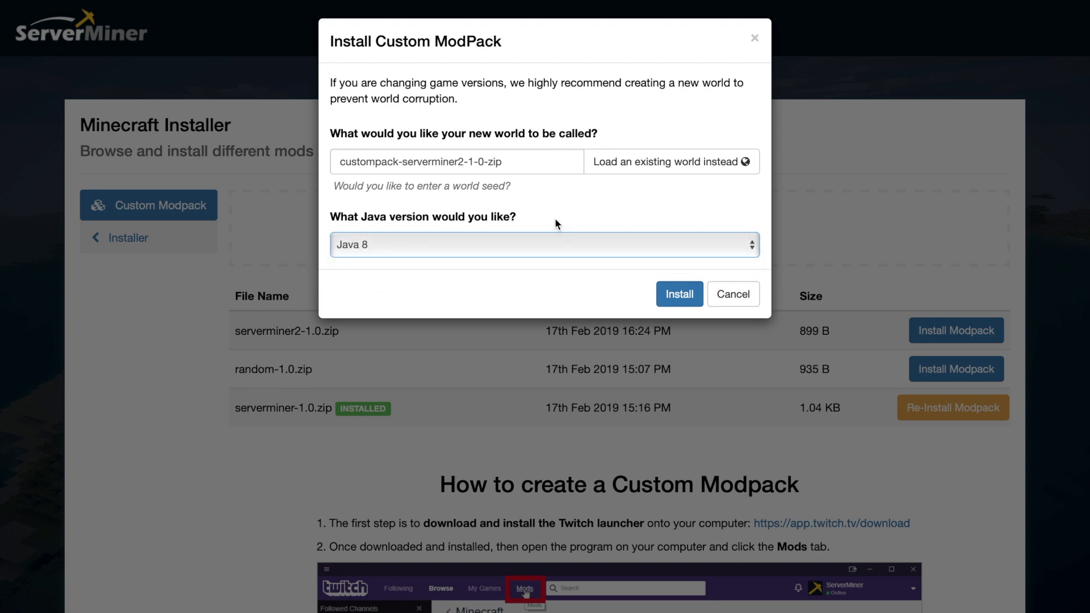
pyautogui.click(666, 155)
pyautogui.click(679, 307)
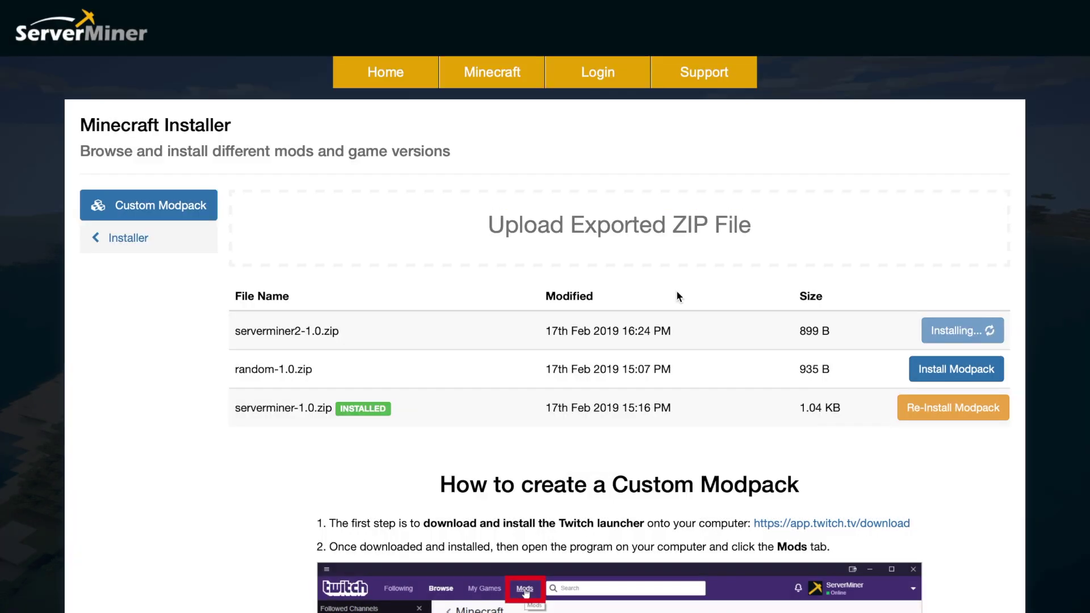